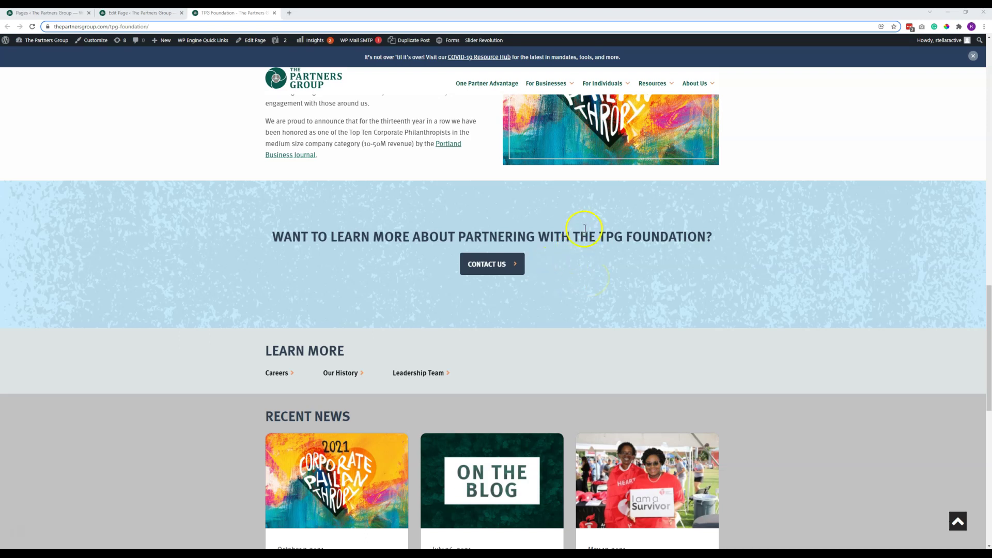
Step: Switch to the Edit Page tab showing the TPG Foundation contact row
click(150, 13)
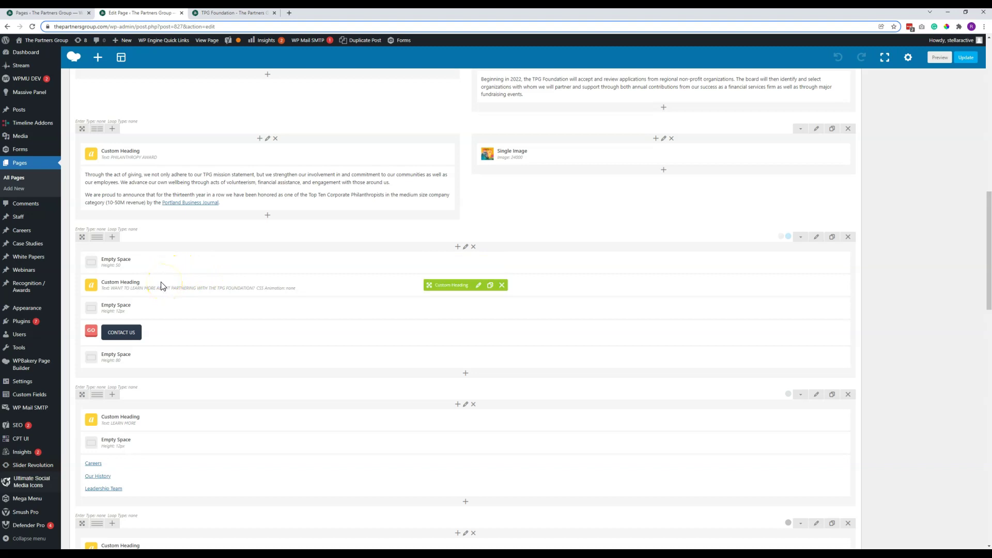
Step: Open the 'WANT TO LEARN MORE…' heading's settings, select its text, and close without changes
click(480, 285)
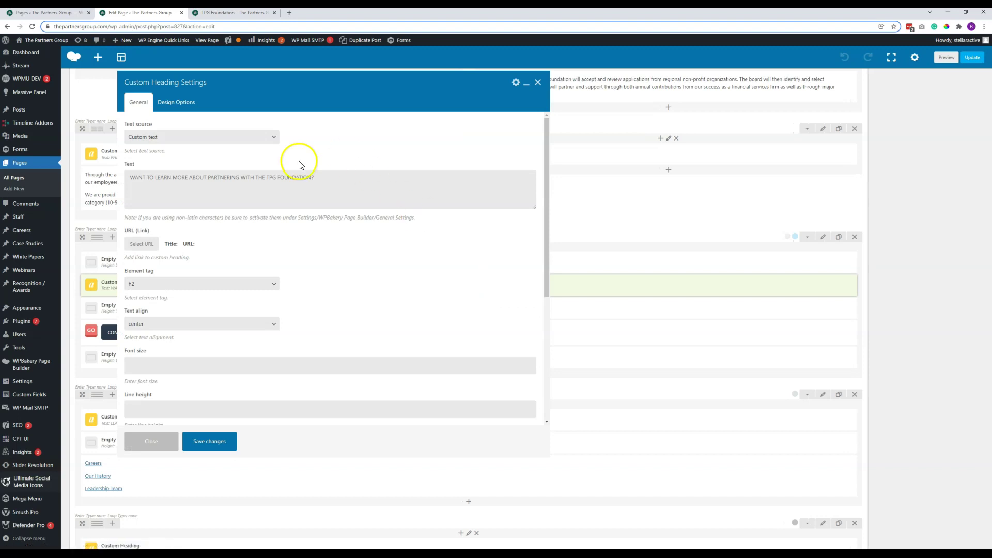
drag(324, 179, 153, 178)
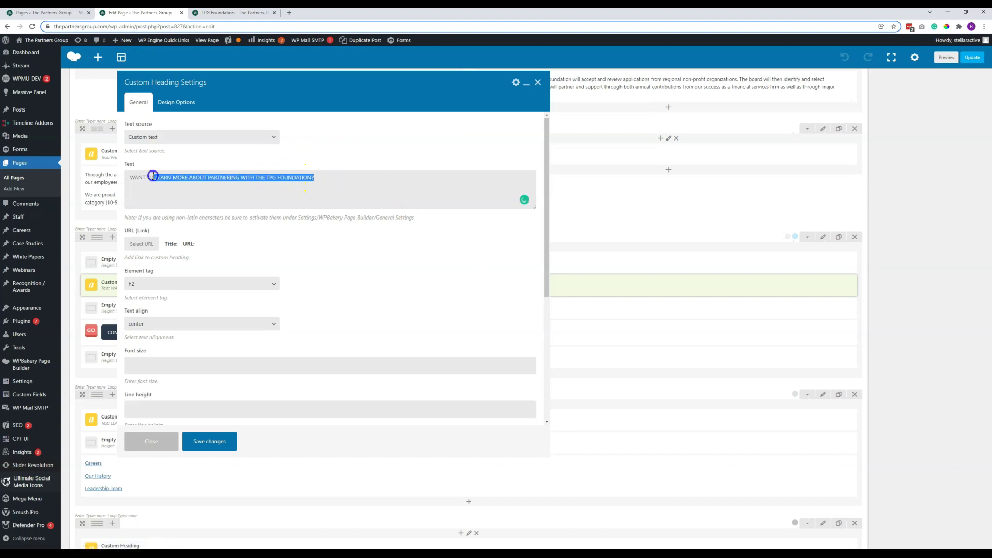
click(539, 85)
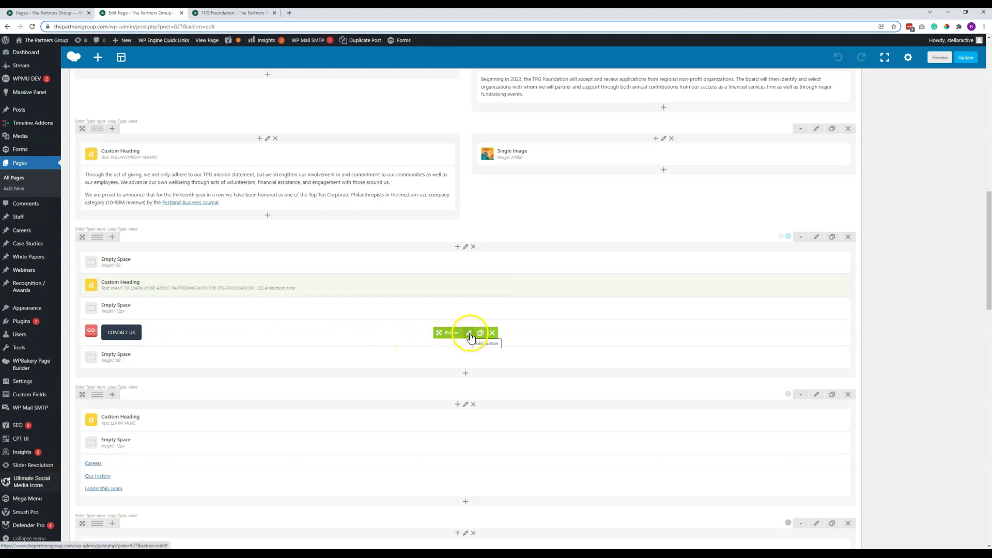
Step: Open the Contact Us button's link editor with the contact-the-tpg-foundation URL, then view the live page
click(469, 335)
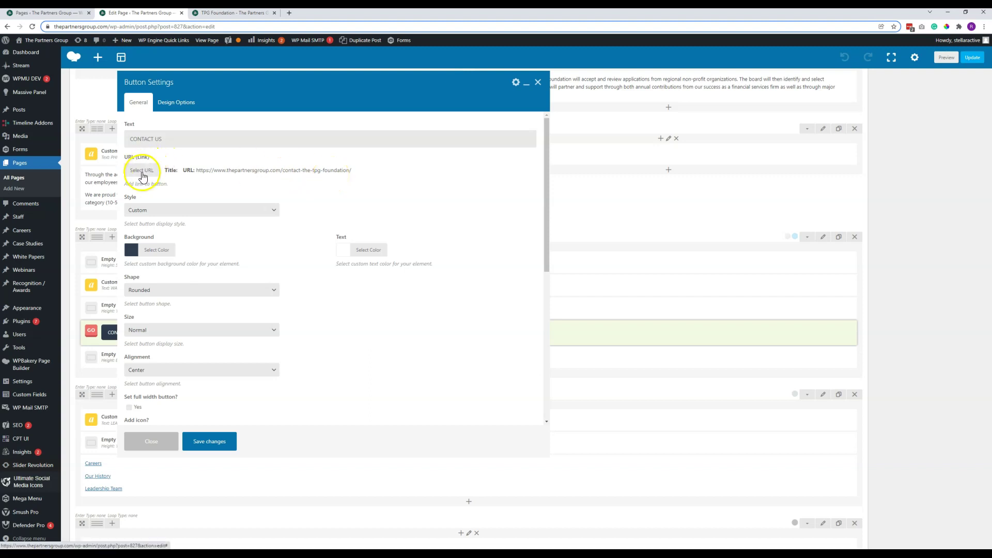
click(142, 172)
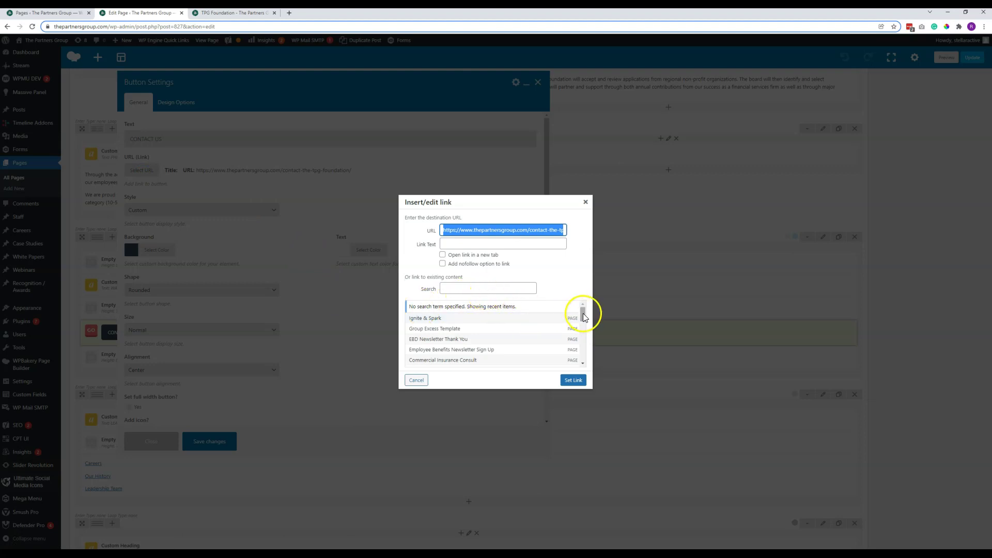
drag(583, 317, 586, 326)
scroll(585, 325, up, 5)
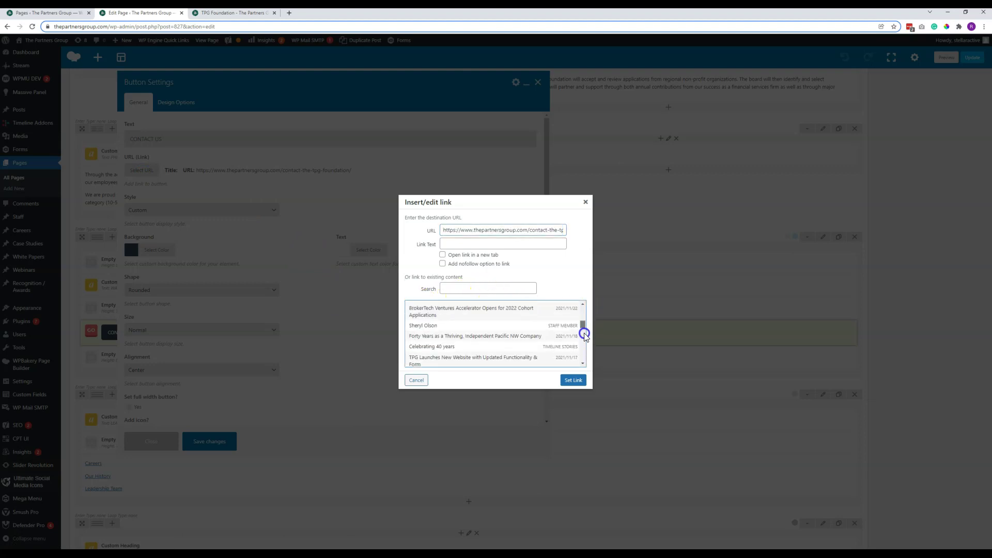
click(228, 15)
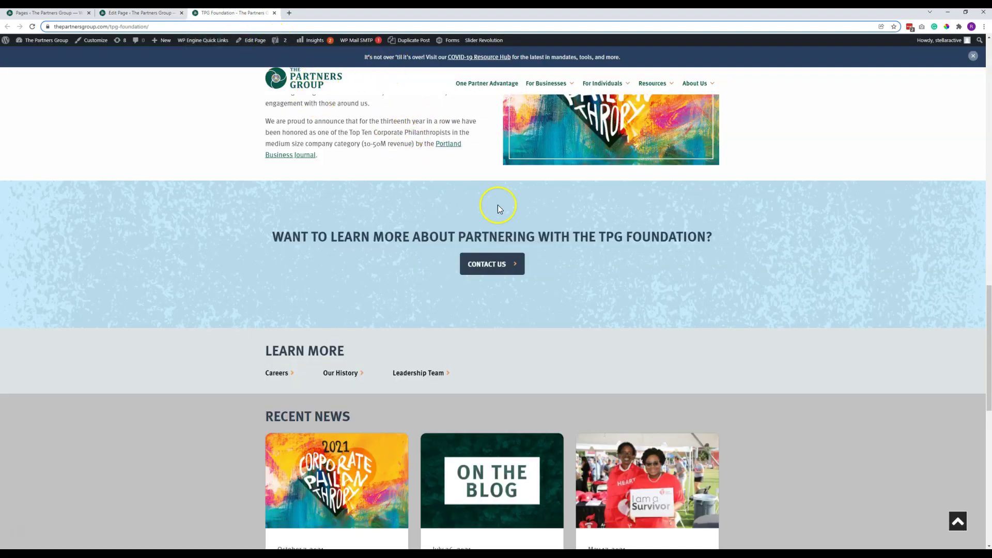
Step: Open the live page's Contact Us link in a new tab
right_click(500, 263)
click(537, 267)
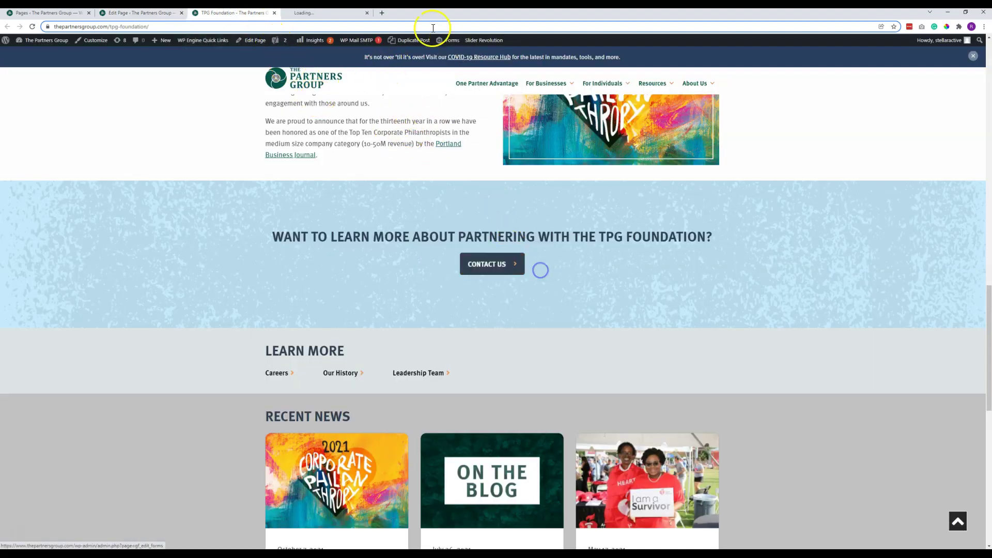
click(320, 14)
Step: Copy the contact form page's address and return to the Edit Page tab
click(163, 26)
right_click(161, 26)
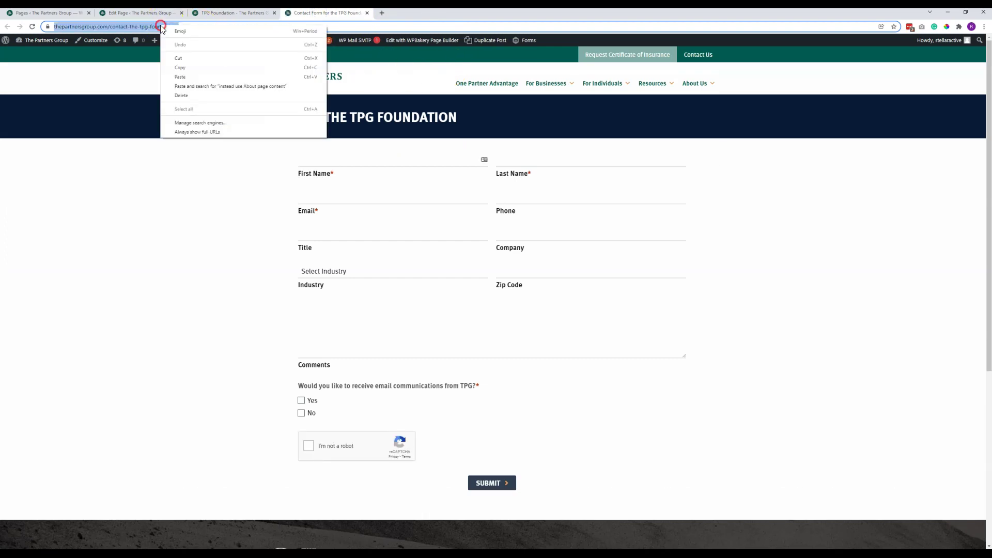
click(191, 68)
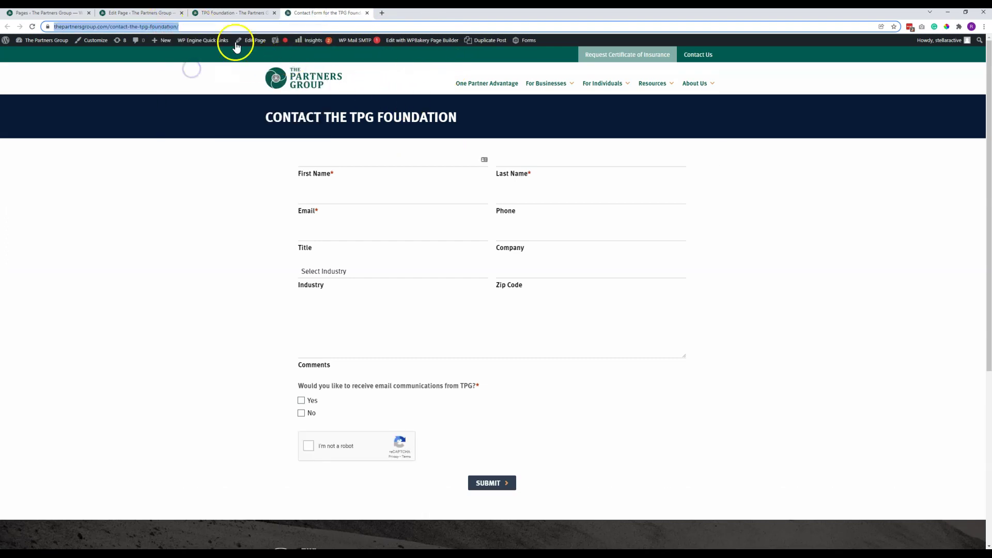
click(144, 12)
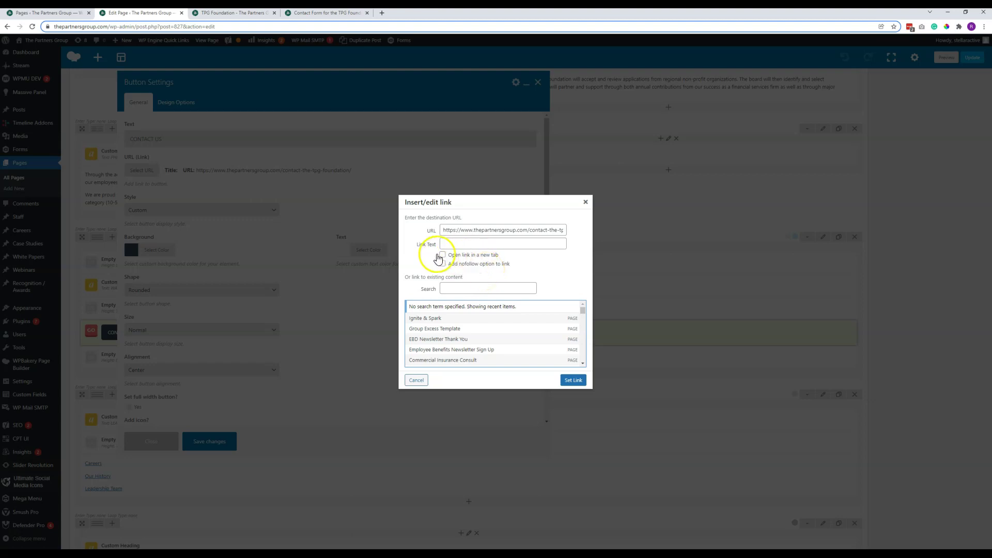
Step: Close the link editor and Button Settings, keeping the contact-the-tpg-foundation link
click(586, 203)
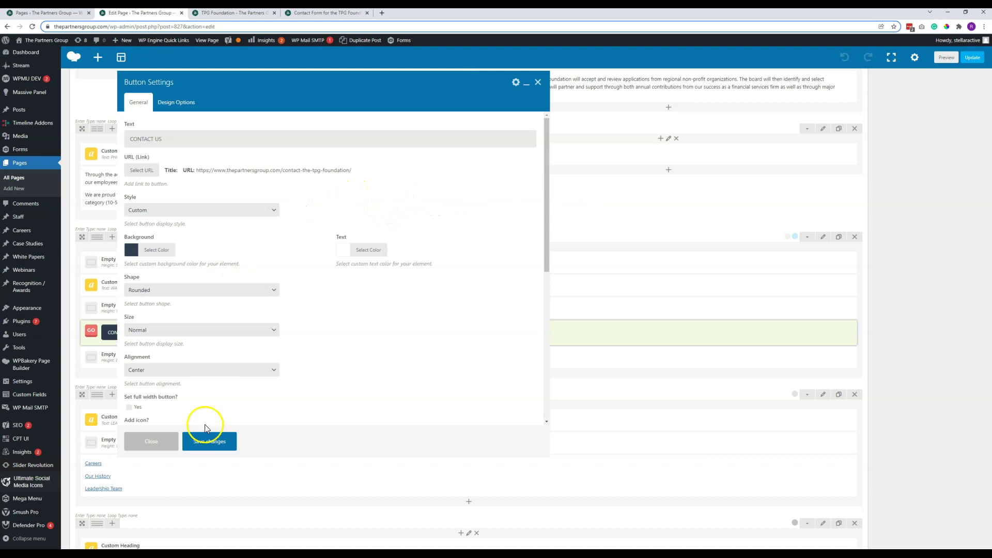
click(150, 442)
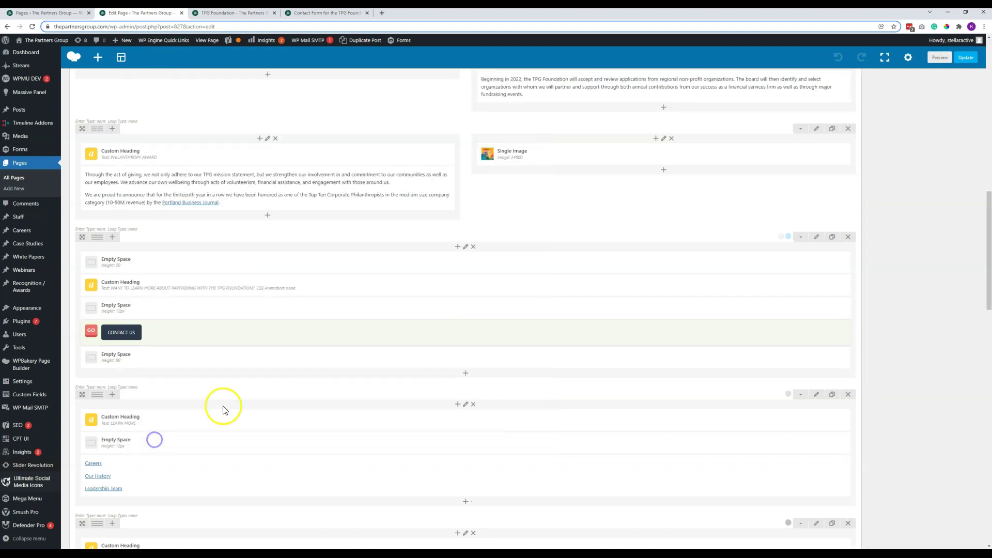
Step: Append the Contact Panel template from My Templates to the page
click(122, 60)
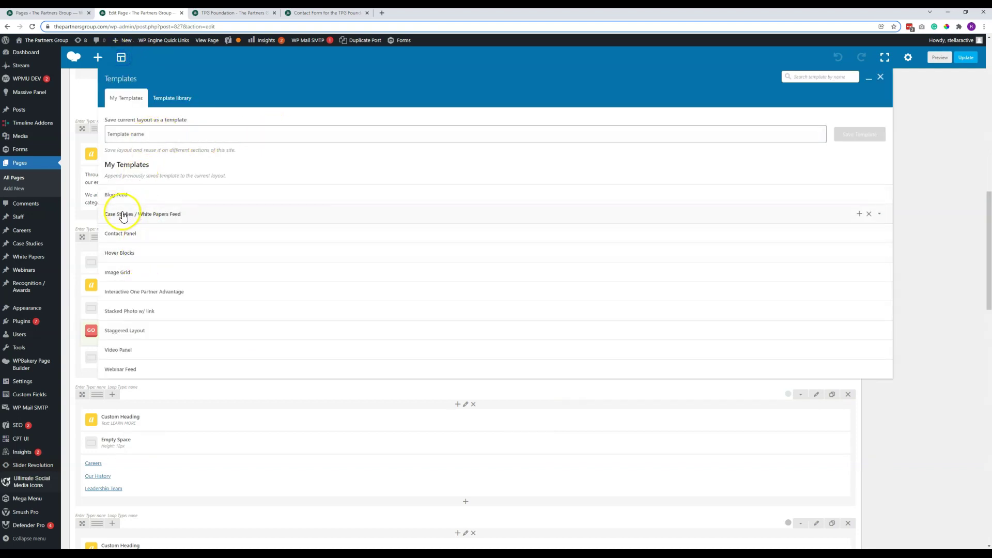
click(127, 235)
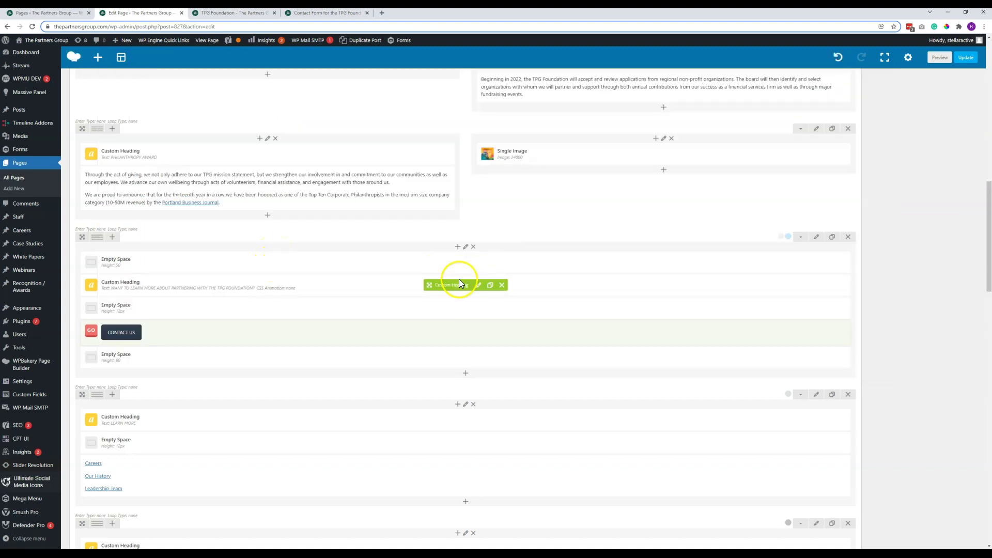
Step: Move the contact row up beneath the Philanthropy Awards row, then view the live TPG Foundation page
scroll(459, 282, down, 10)
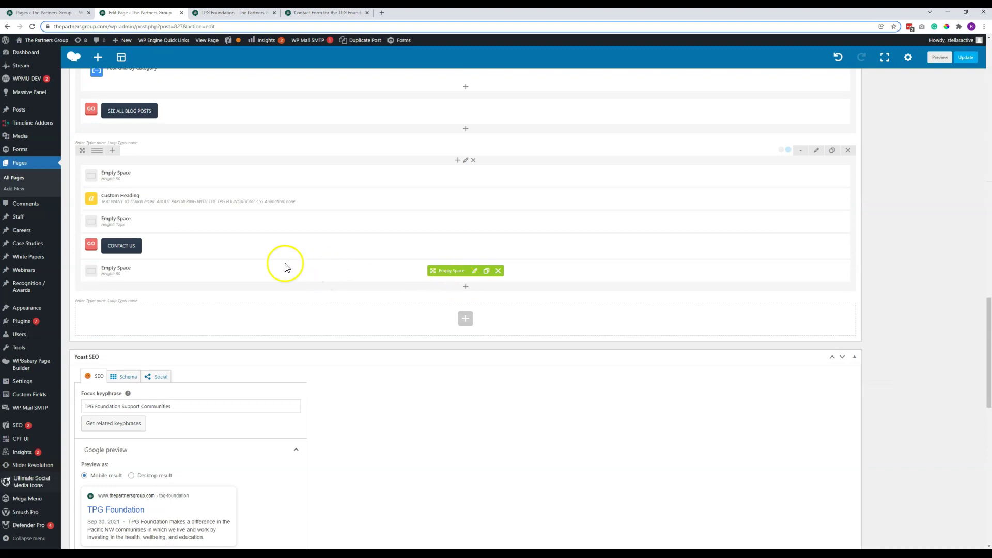
scroll(277, 228, up, 4)
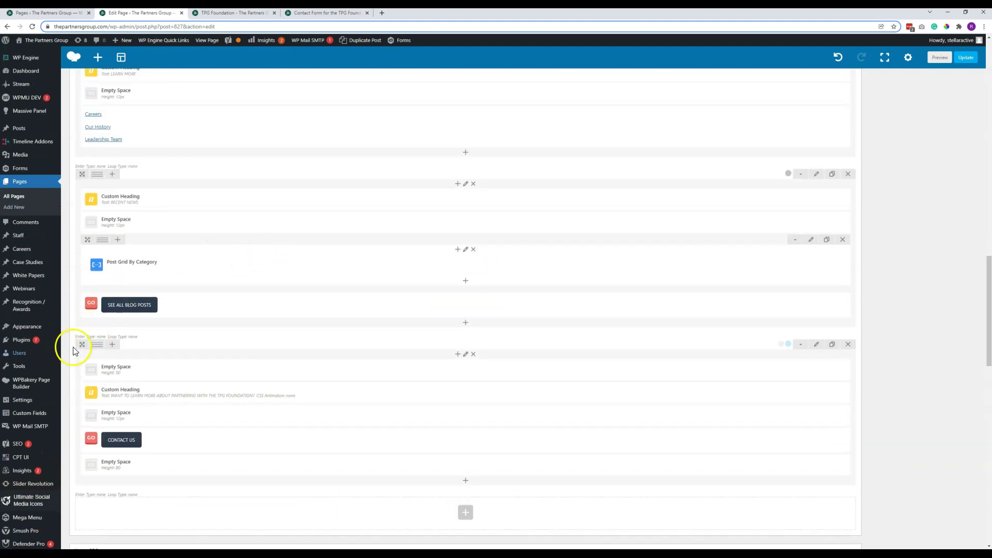
drag(82, 345, 103, 209)
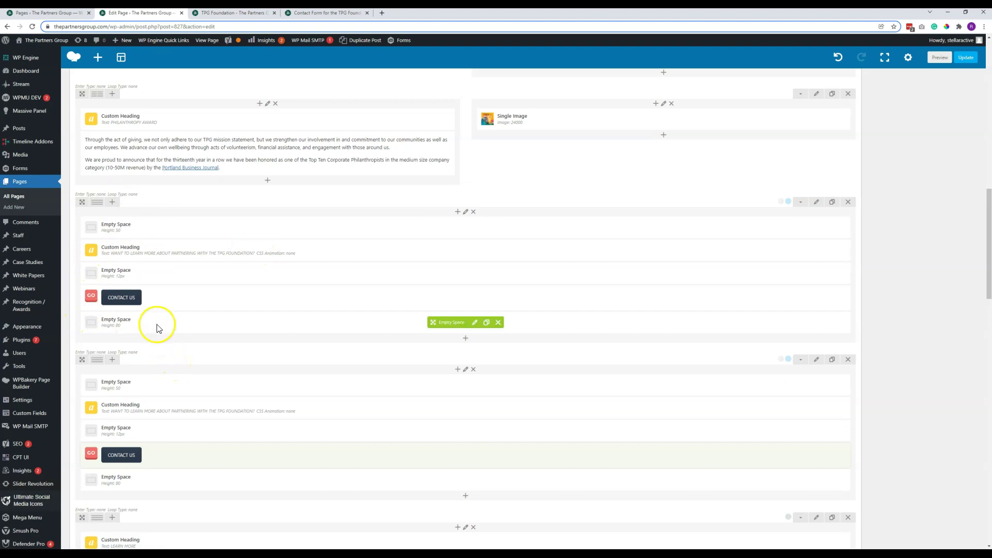
click(133, 308)
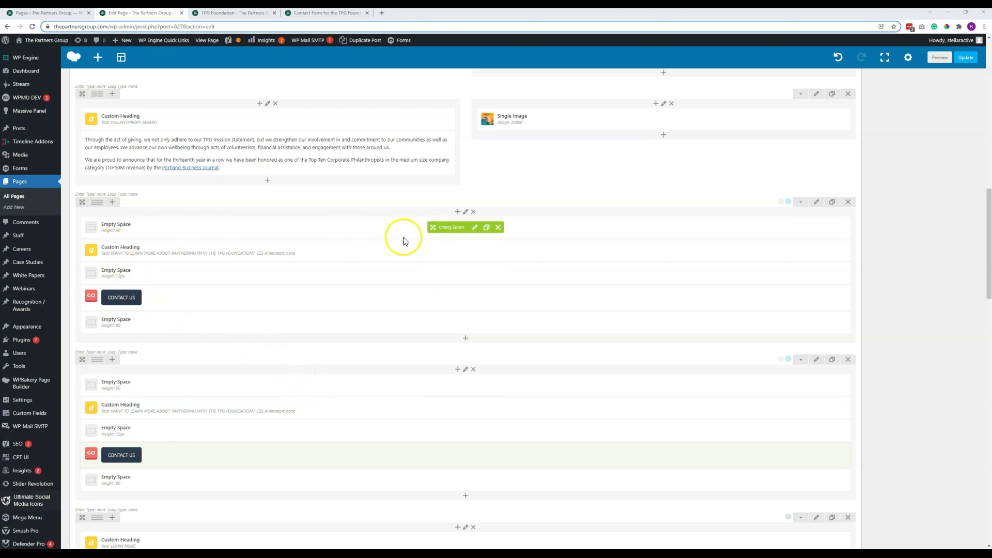
click(222, 15)
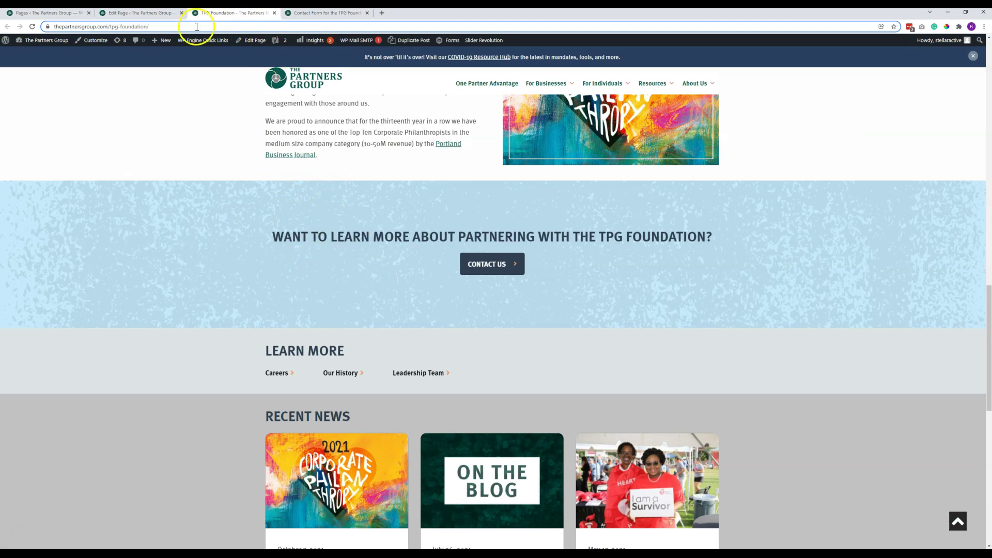
Step: Return to the Edit Page builder tab showing the two contact-panel rows
click(140, 14)
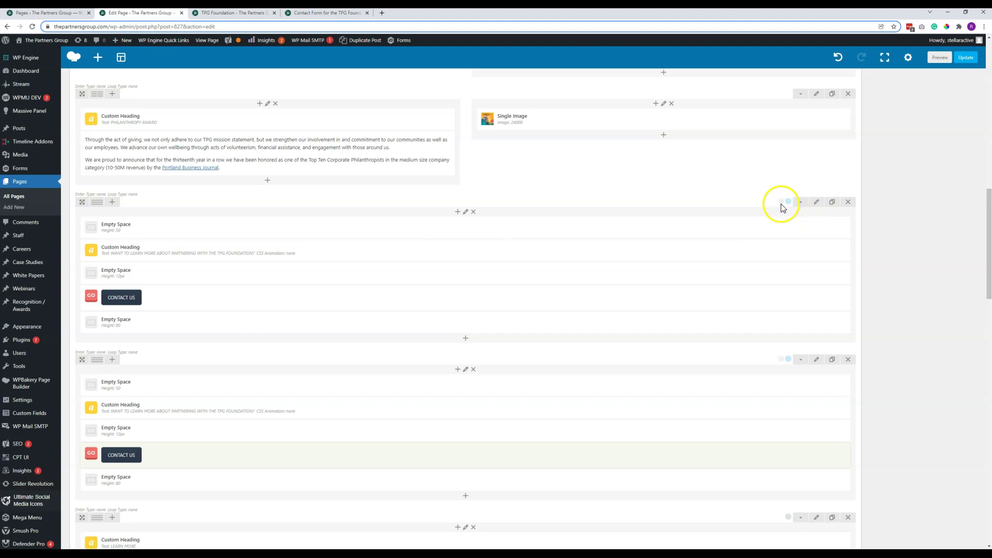
Step: Open the first contact row's Design Options, comparing briefly with the live page
click(819, 205)
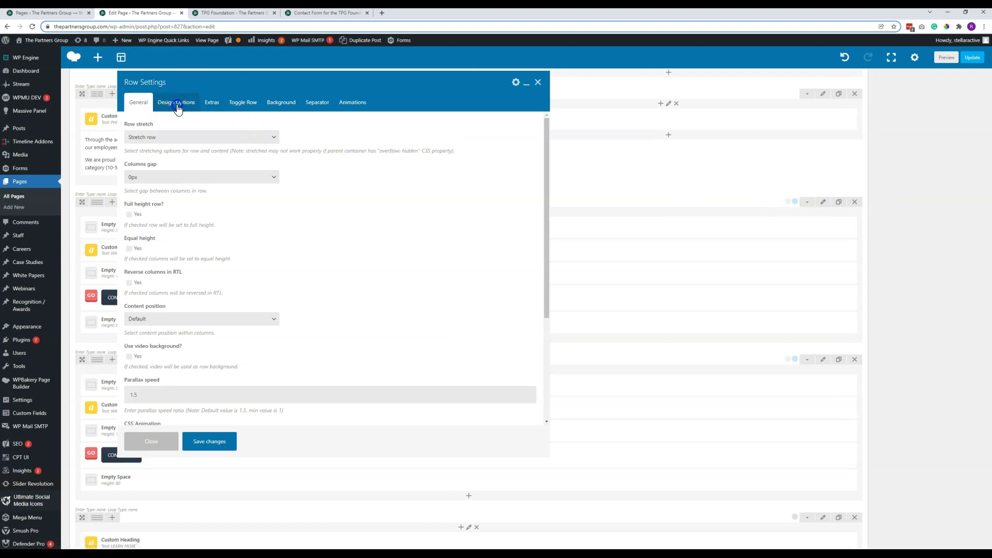
click(178, 106)
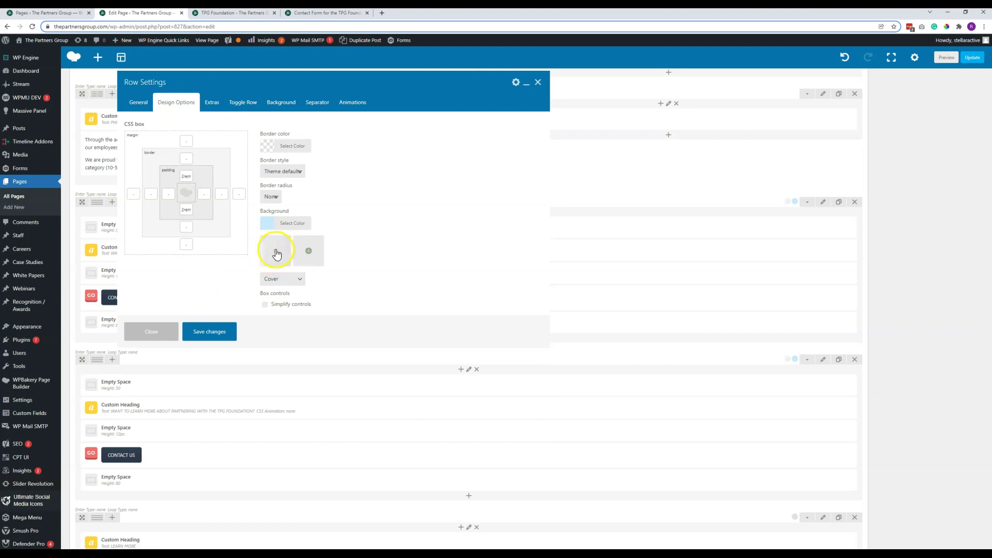
click(231, 12)
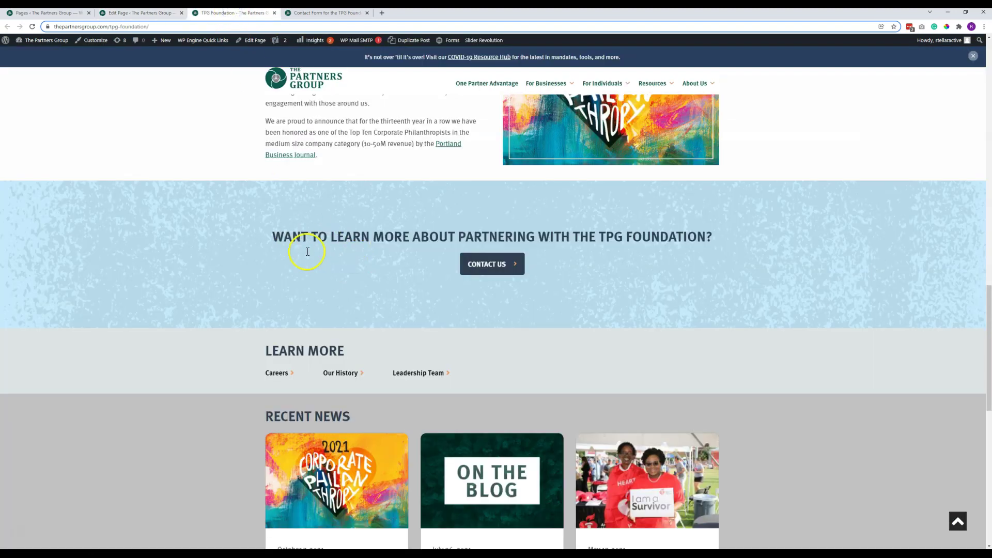
click(140, 13)
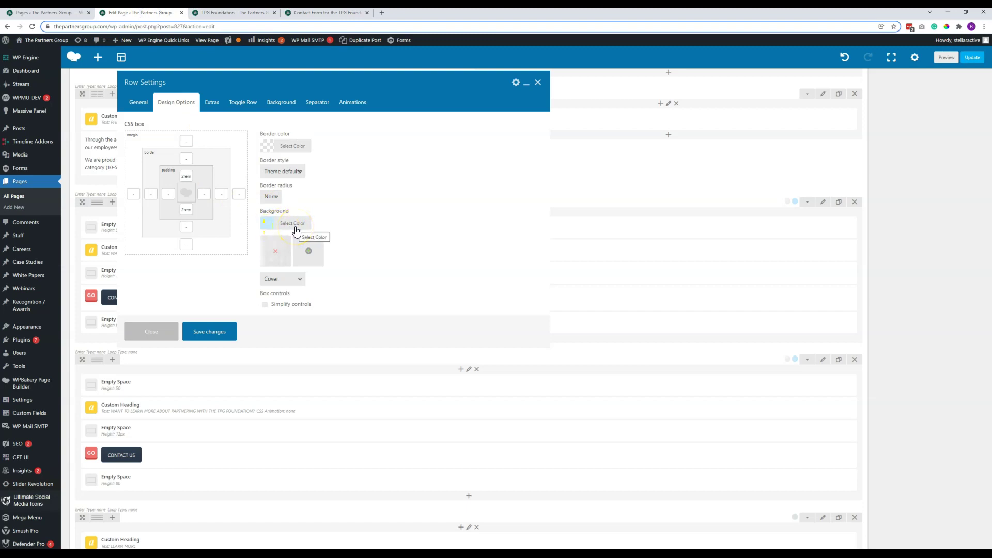
Step: Set the row background to mustard yellow #c1a715 and save the changes
click(294, 229)
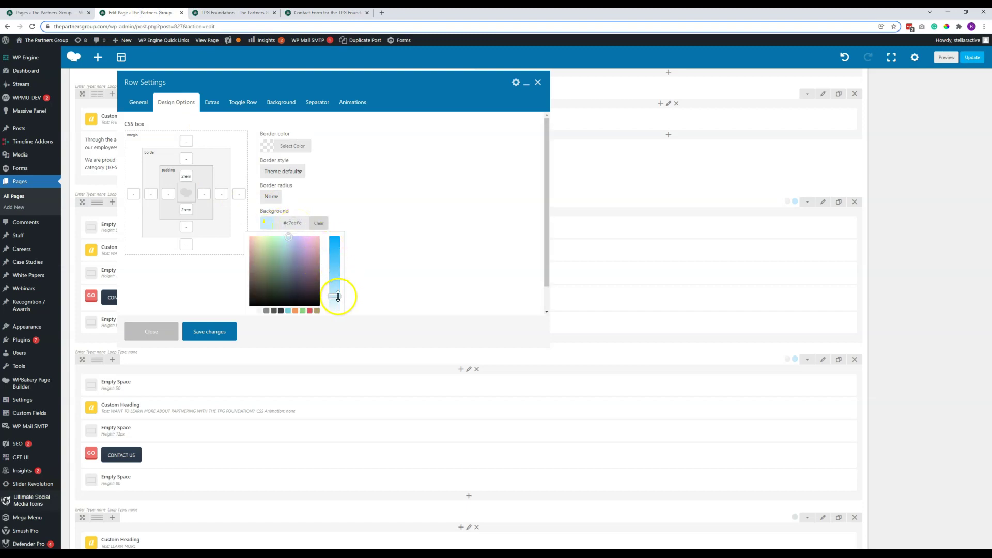
click(336, 256)
drag(335, 256, 336, 244)
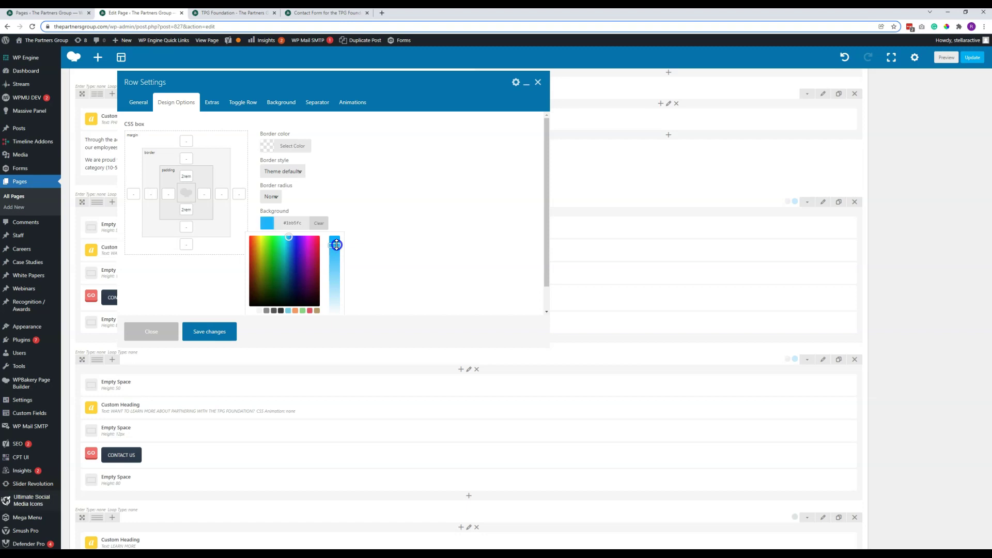
click(259, 253)
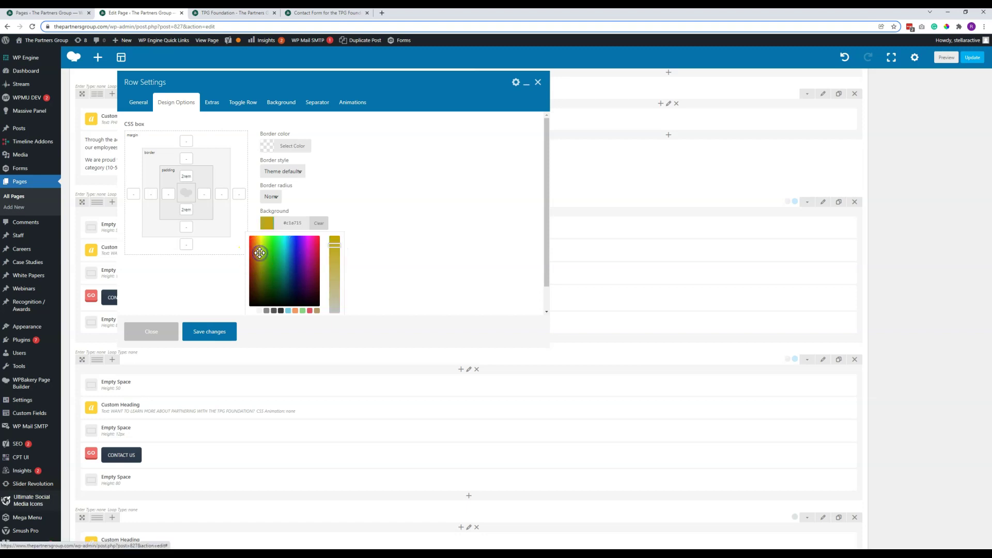
click(217, 331)
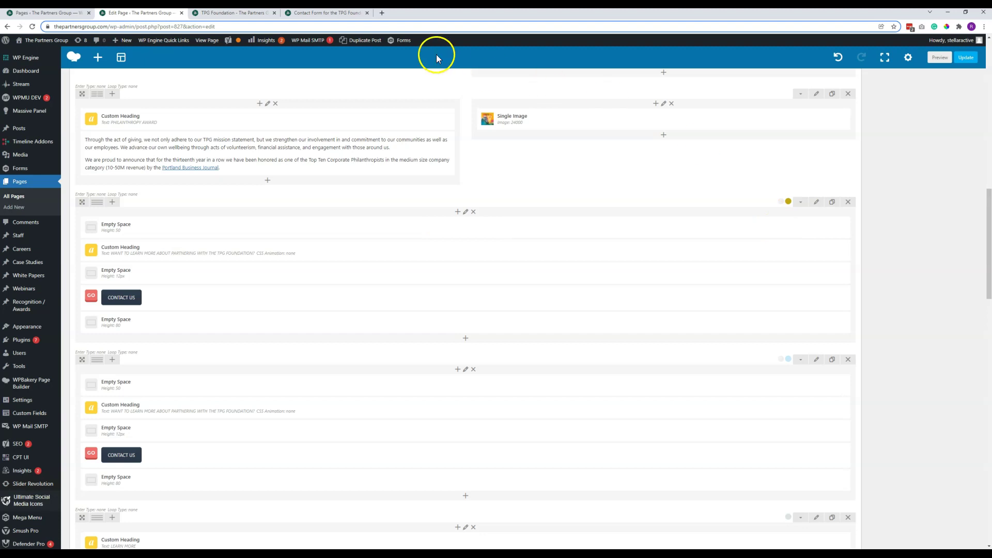
click(251, 14)
click(155, 13)
click(769, 209)
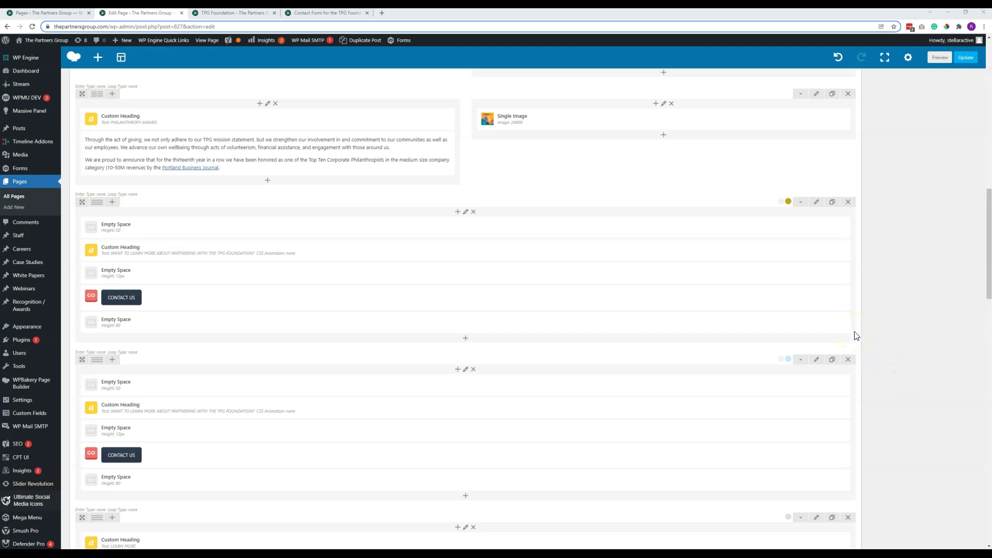
mouse_move(848, 321)
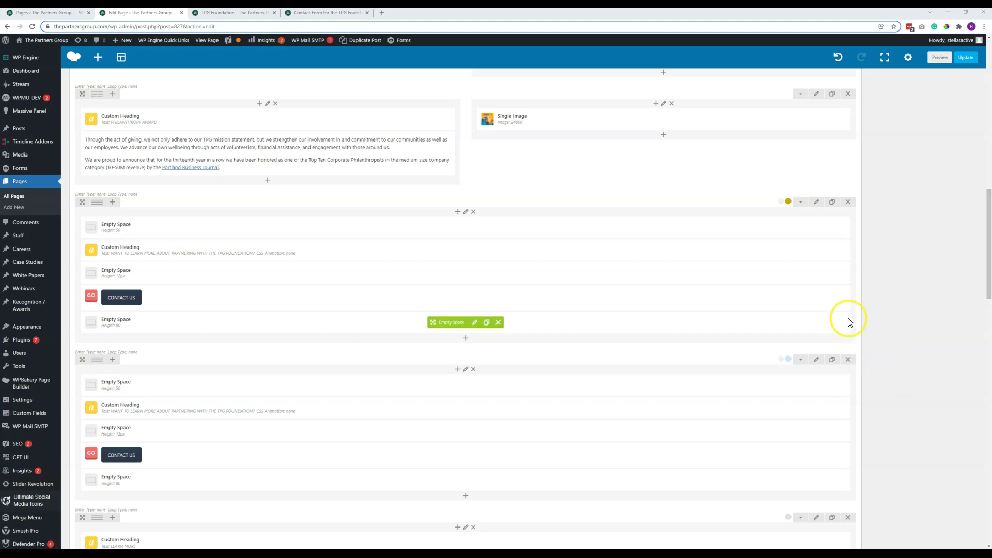